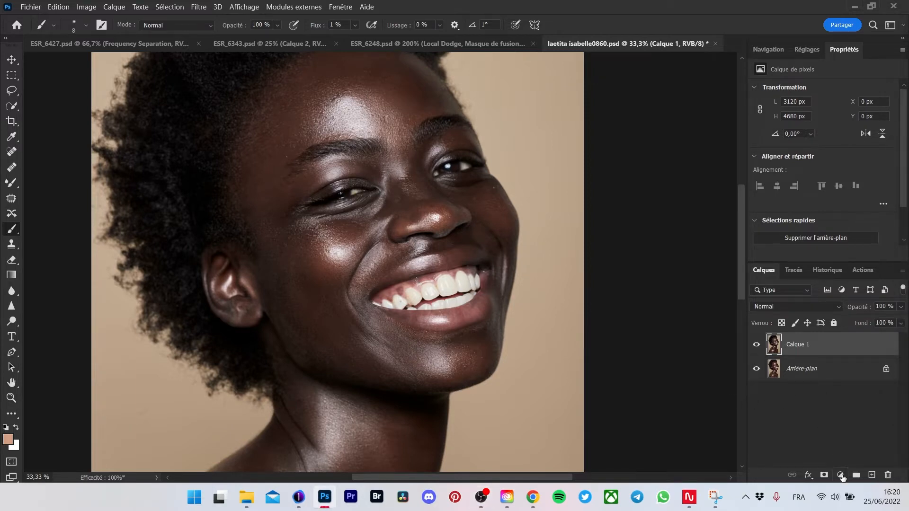
# - Add a Teinte/Saturation adjustment layer and lower the saturation of the Jaunes range to -59
pyautogui.click(840, 474)
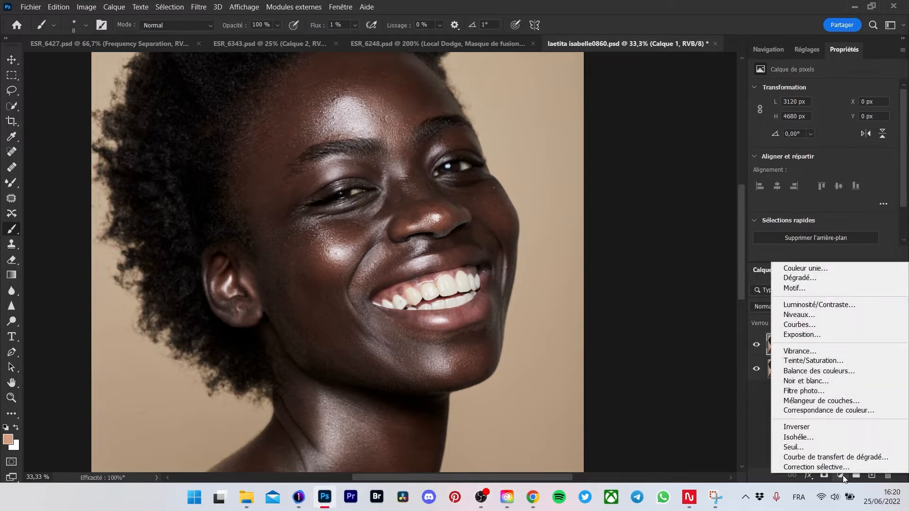
pyautogui.click(846, 361)
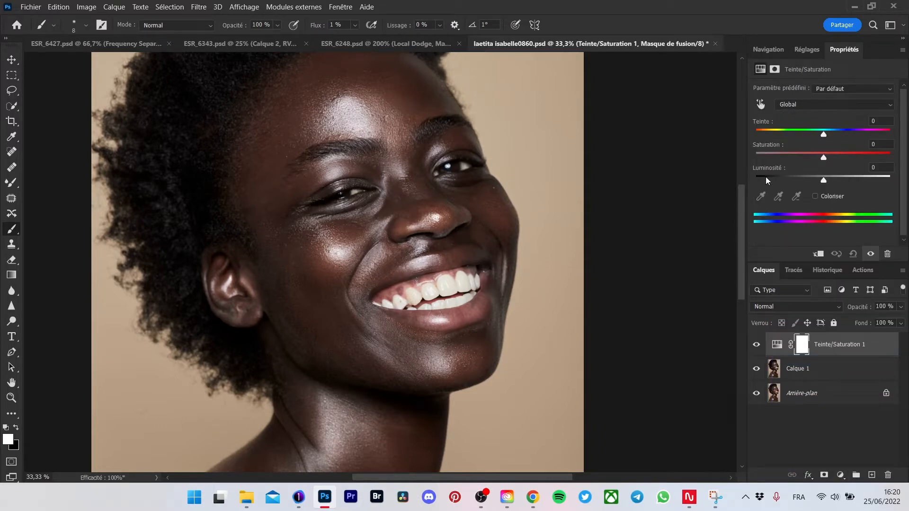
pyautogui.click(824, 105)
pyautogui.click(798, 134)
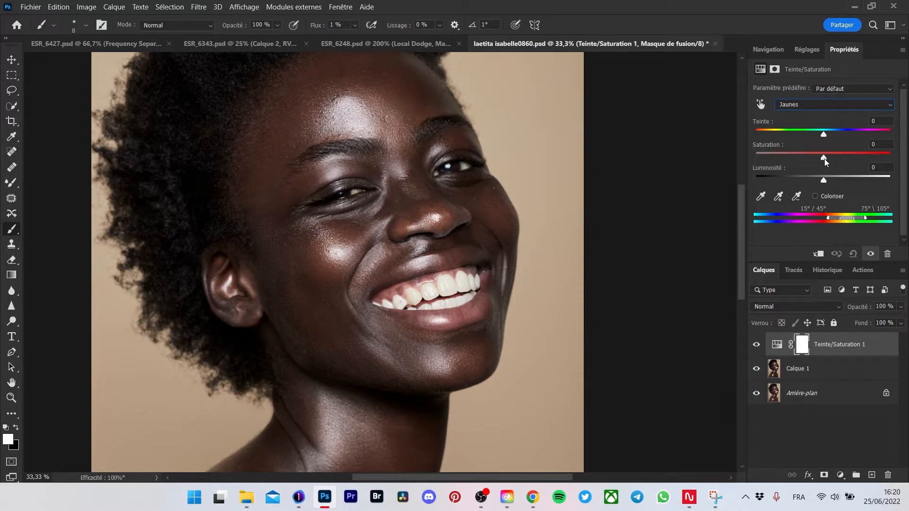
pyautogui.moveTo(823, 158); pyautogui.dragTo(789, 163)
# - Examine the teeth up close at 100 %, checking the Jaunes setting and comparing the image with and without the adjustment
pyautogui.click(769, 51)
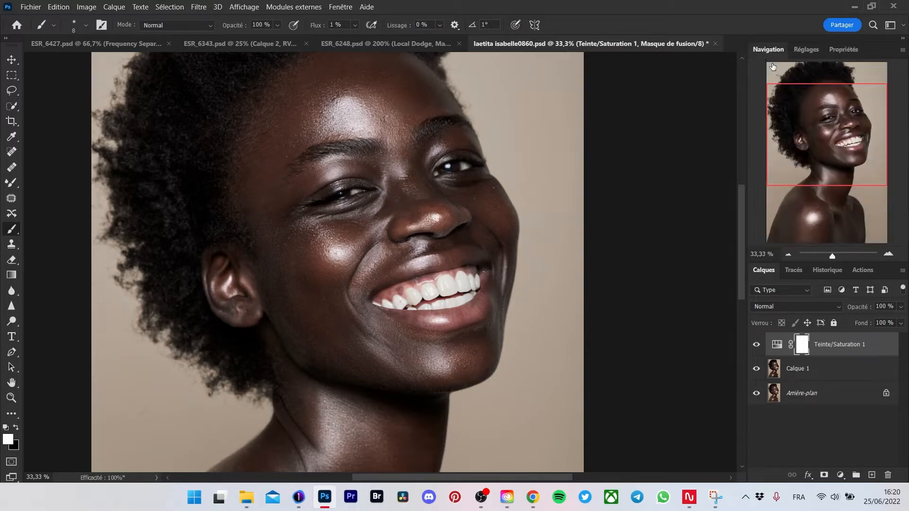
pyautogui.click(888, 254)
pyautogui.click(888, 254)
pyautogui.click(889, 254)
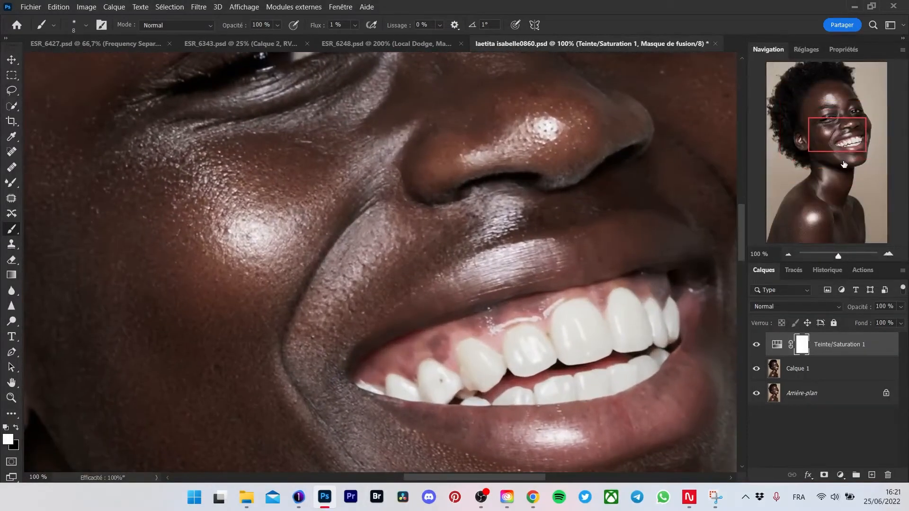
pyautogui.moveTo(845, 145); pyautogui.dragTo(855, 152)
pyautogui.click(778, 349)
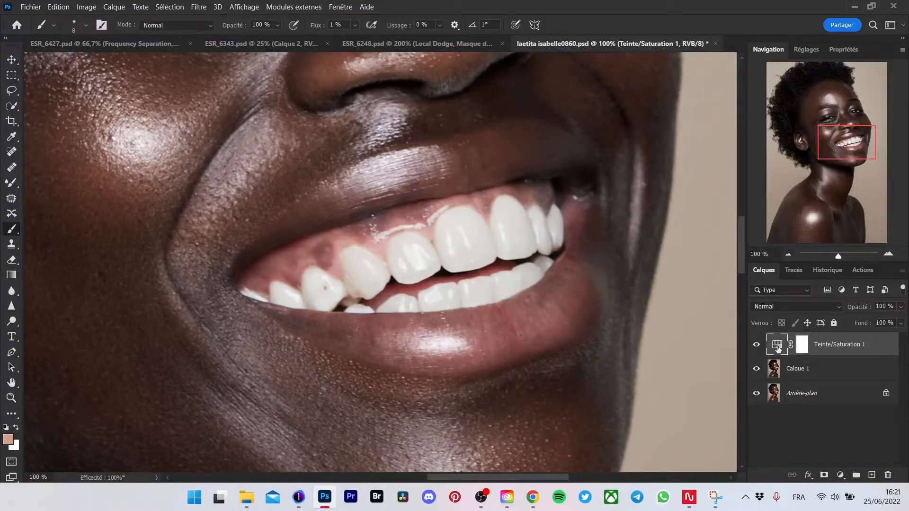
pyautogui.click(778, 349)
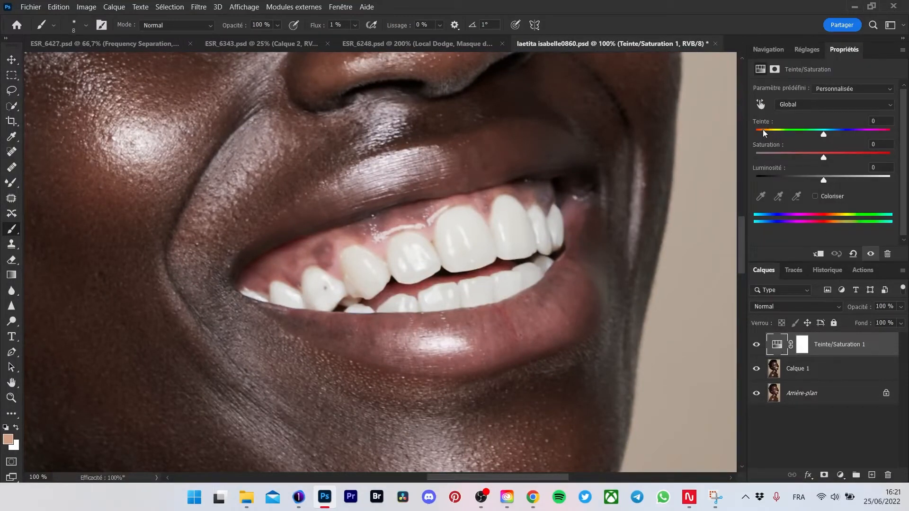
pyautogui.click(804, 104)
pyautogui.click(805, 126)
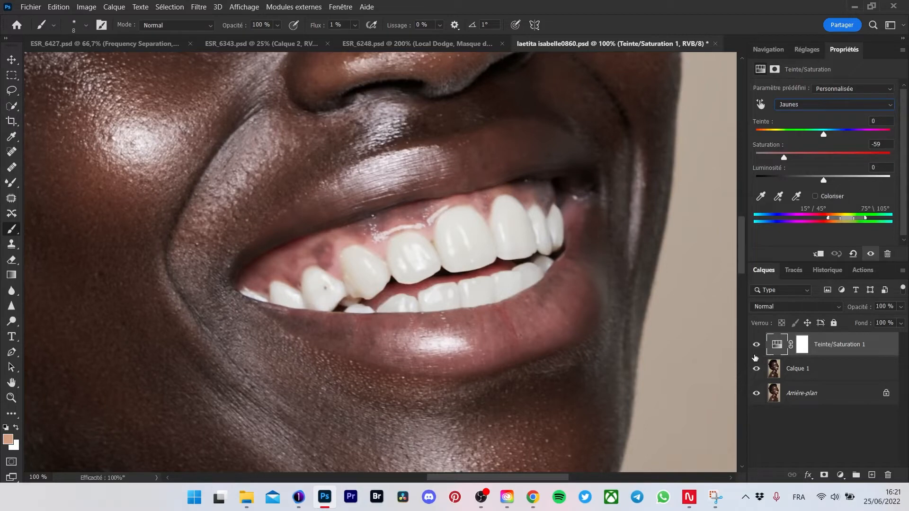
pyautogui.click(755, 345)
# - Remove the small dark spot from the tooth on Calque 1 with the spot healing brush
pyautogui.click(810, 372)
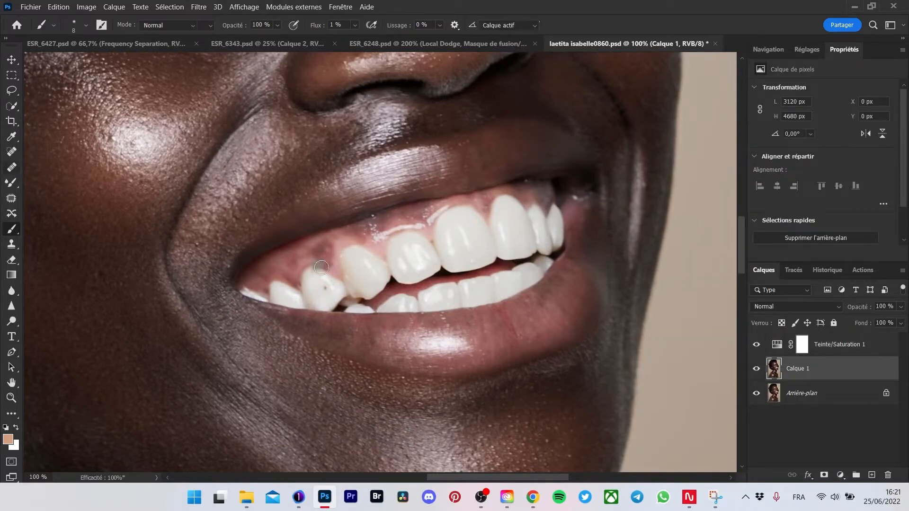
pyautogui.click(11, 168)
pyautogui.press('j')
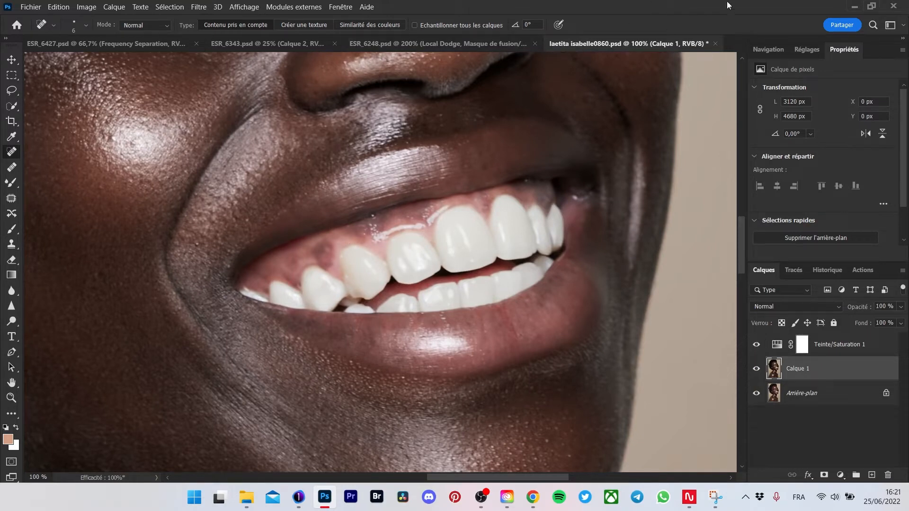
# - In the Teinte/Saturation layer, set the Jaunes range to saturation -80 and hue +4
pyautogui.click(776, 345)
pyautogui.click(824, 105)
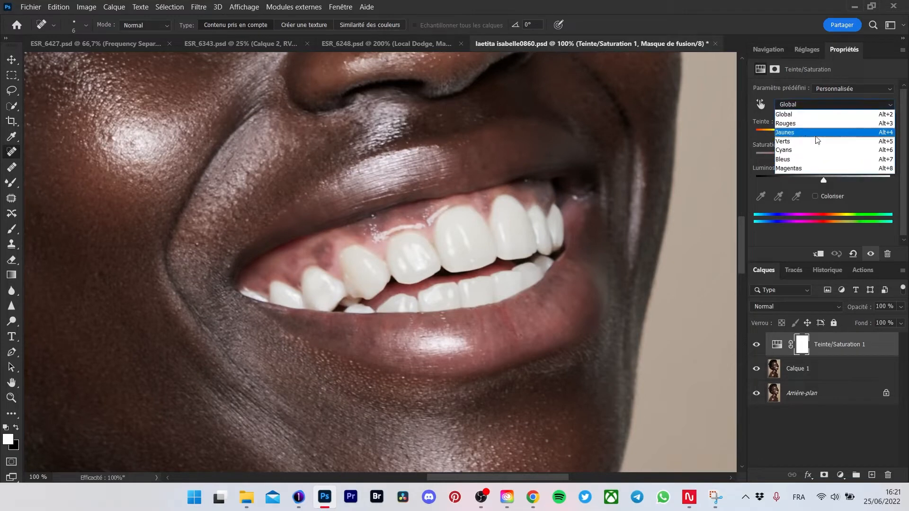
pyautogui.click(805, 135)
pyautogui.moveTo(823, 157); pyautogui.dragTo(773, 159)
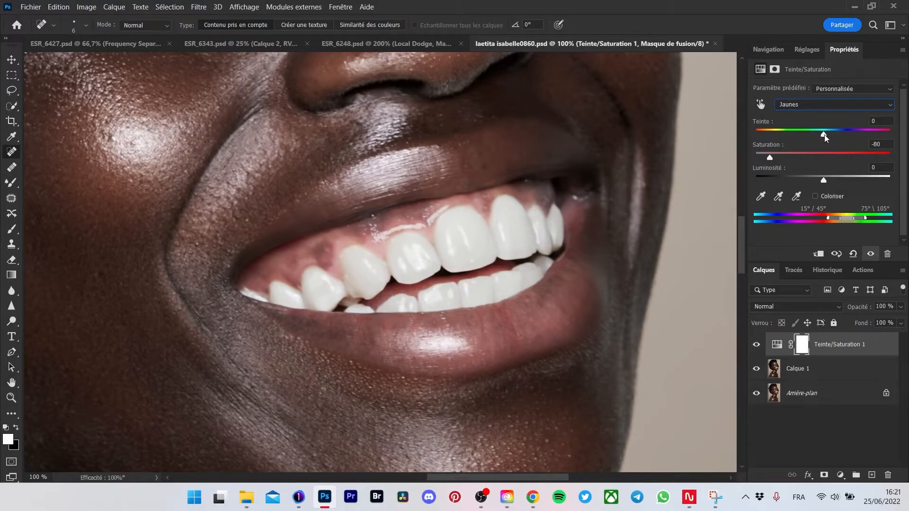
pyautogui.moveTo(824, 135); pyautogui.dragTo(826, 137)
# - Add a Mélangeur de couches adjustment layer above Teinte/Saturation 1 and set its blend mode to Superposition
pyautogui.click(840, 476)
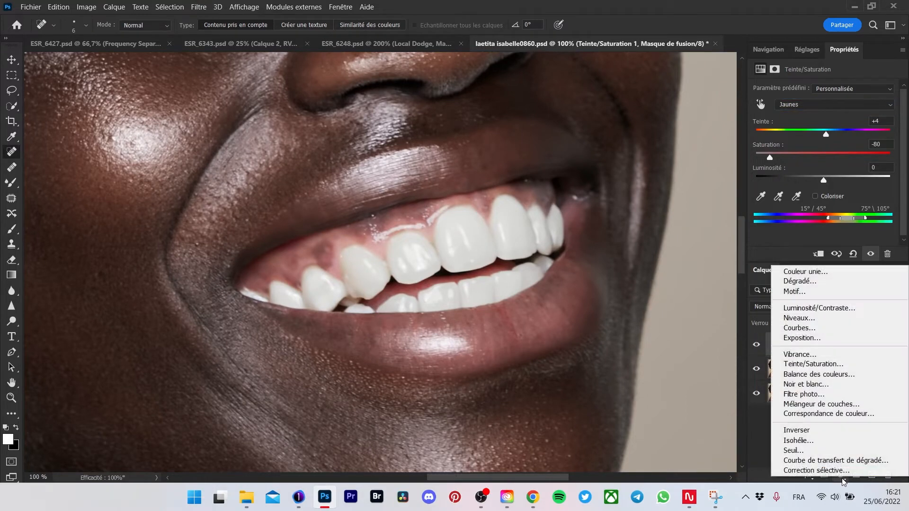
pyautogui.click(827, 404)
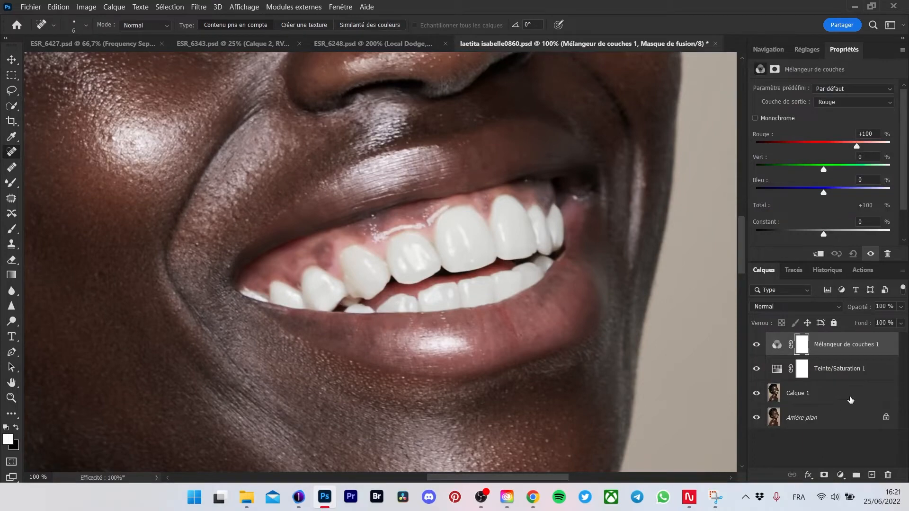
pyautogui.click(793, 307)
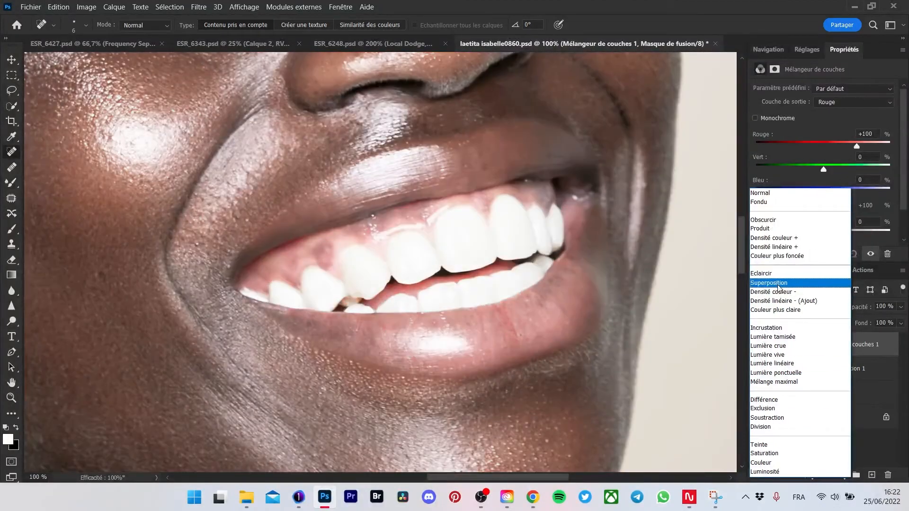
pyautogui.click(768, 283)
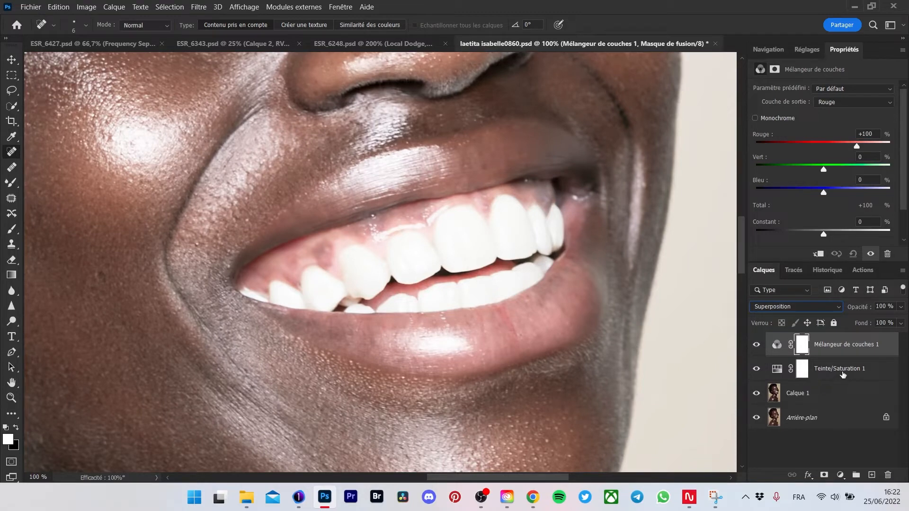
# - Group the Mélangeur de couches and Teinte/Saturation layers and give the group a black layer mask
pyautogui.keyDown('shift'); pyautogui.click(839, 372); pyautogui.keyUp('shift')
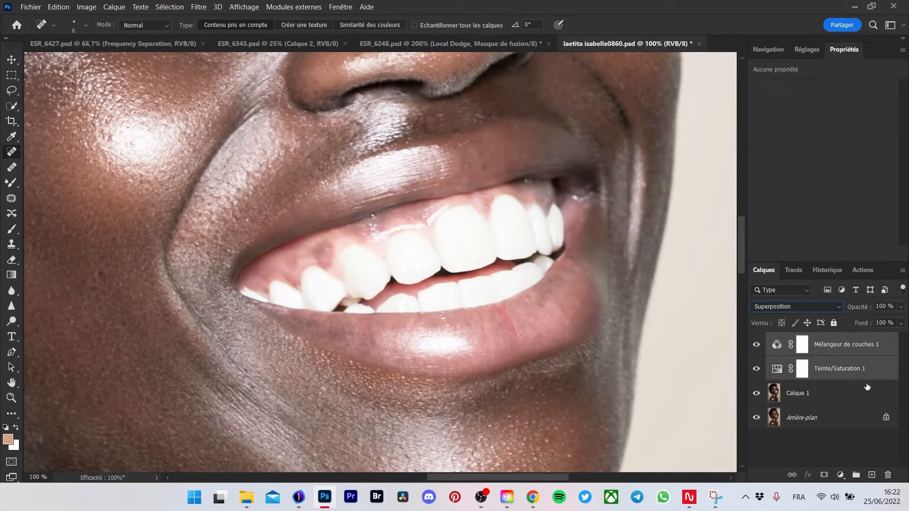
pyautogui.hotkey('ctrl', 'g')
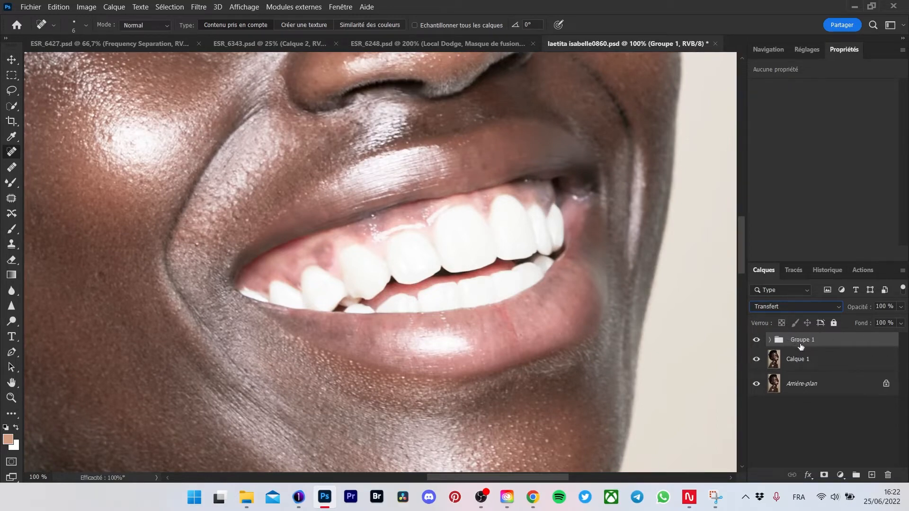
pyautogui.keyDown('alt'); pyautogui.click(824, 476); pyautogui.keyUp('alt')
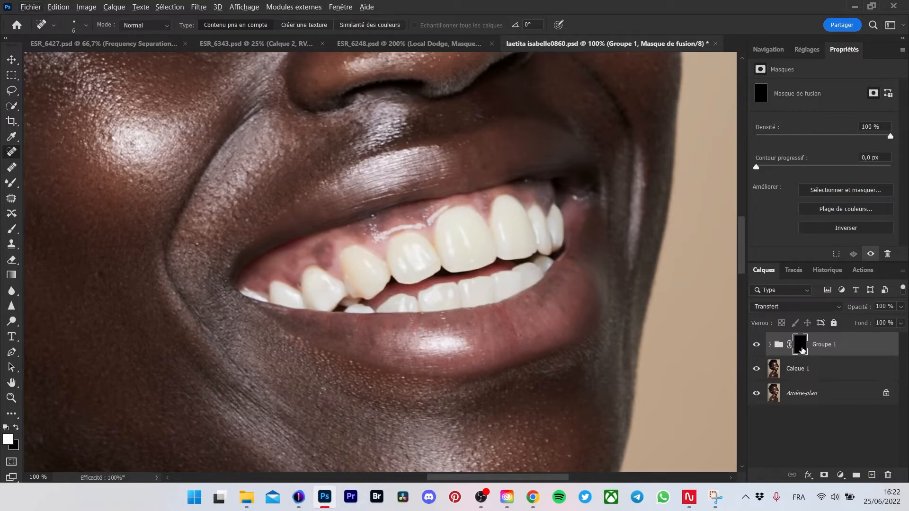
# - Disable the mask of Groupe 1 and switch the Mélangeur de couches layer inside it to Monochrome
pyautogui.keyDown('shift'); pyautogui.click(799, 349); pyautogui.keyUp('shift')
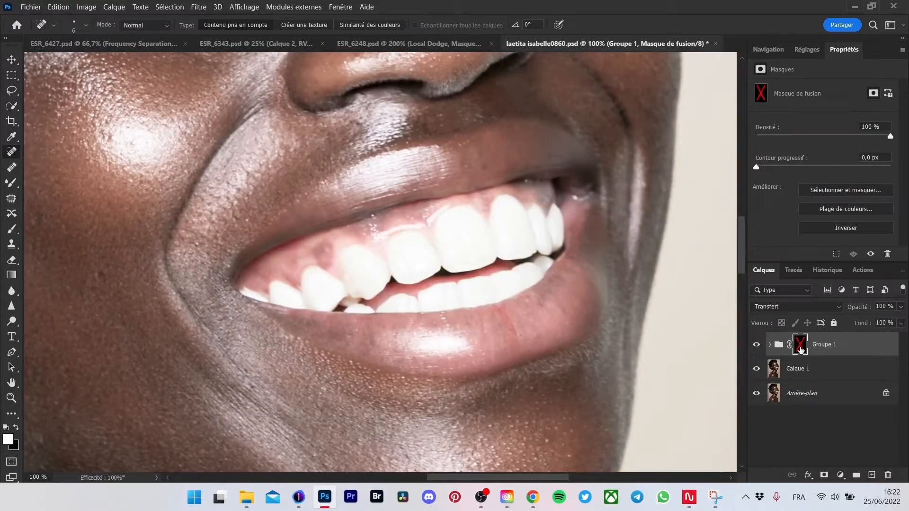
pyautogui.keyDown('shift'); pyautogui.click(800, 349); pyautogui.keyUp('shift')
pyautogui.keyDown('shift'); pyautogui.click(800, 349); pyautogui.keyUp('shift')
pyautogui.click(770, 344)
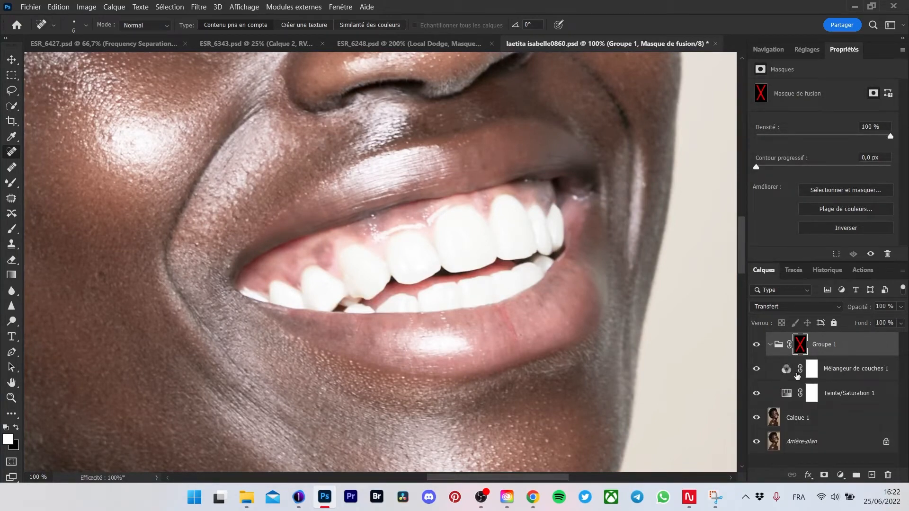
pyautogui.click(786, 372)
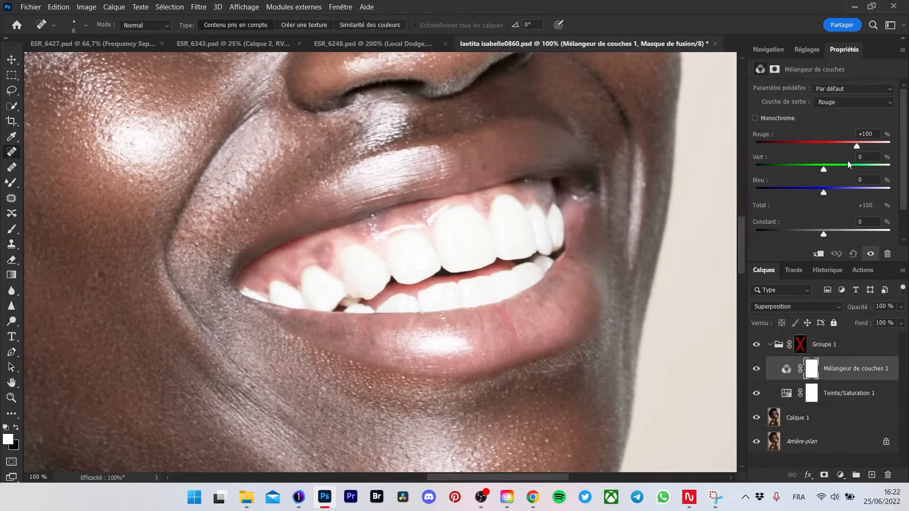
pyautogui.click(844, 105)
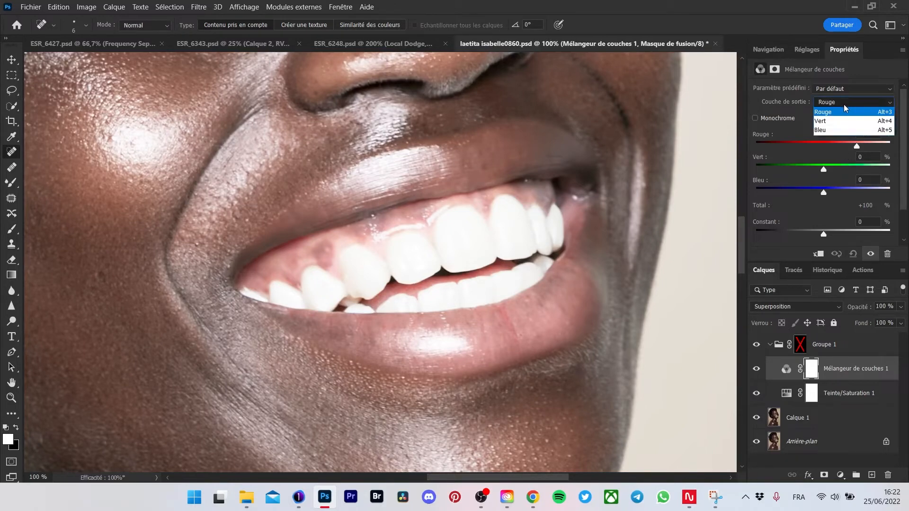
pyautogui.click(795, 123)
pyautogui.click(784, 122)
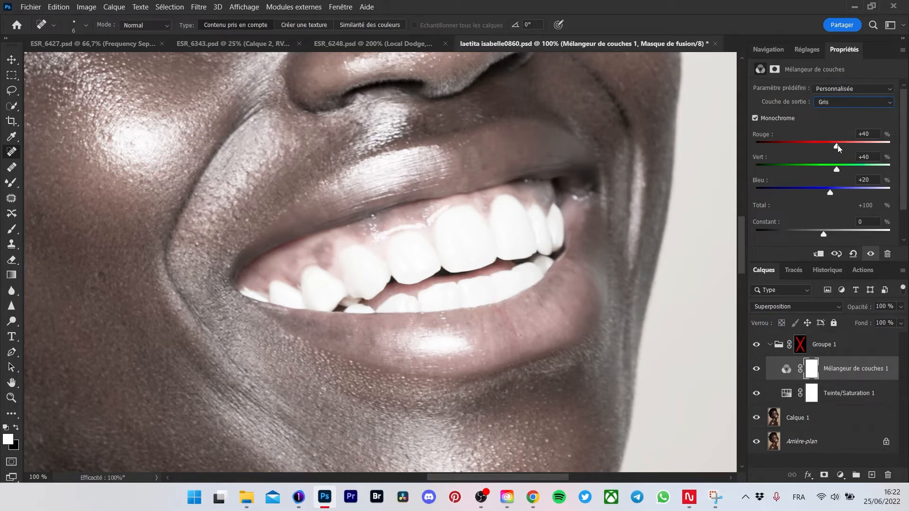
# - Set the Mélangeur de couches values to Rouge -133 %, Vert +135 % and Bleu +57 %
pyautogui.moveTo(837, 145); pyautogui.dragTo(780, 148)
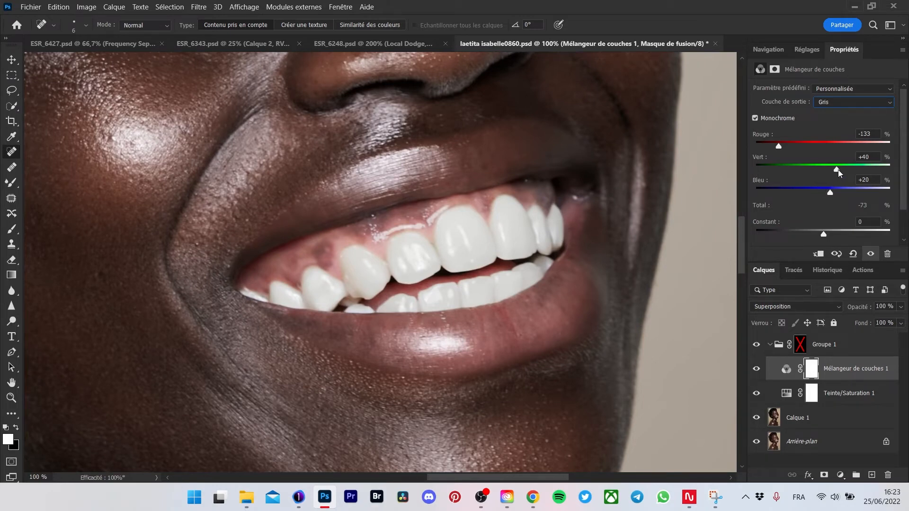
pyautogui.moveTo(837, 170); pyautogui.dragTo(861, 173)
pyautogui.moveTo(862, 170); pyautogui.dragTo(869, 174)
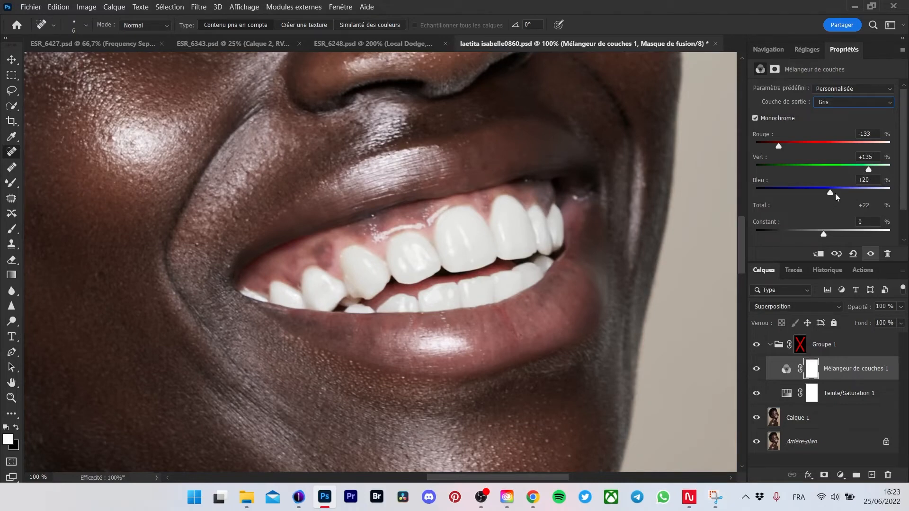
pyautogui.moveTo(830, 194); pyautogui.dragTo(843, 196)
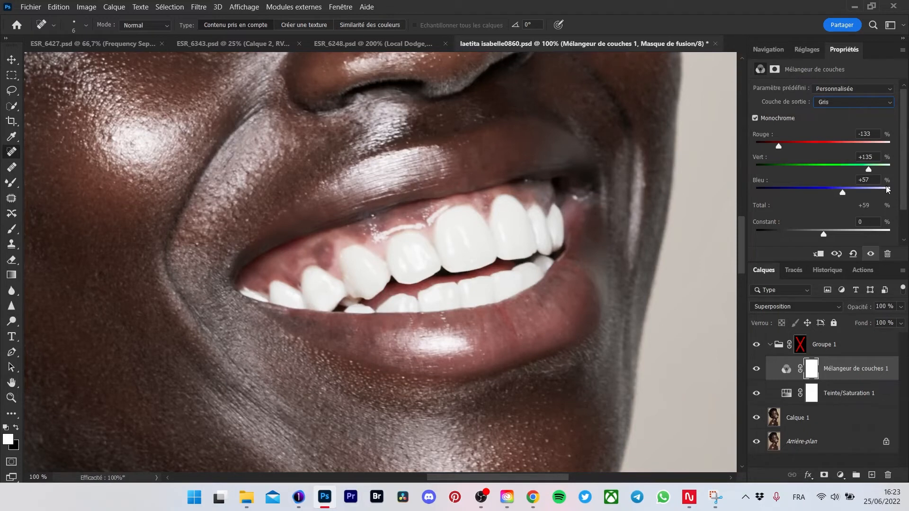
pyautogui.scroll(-2, 901, 185)
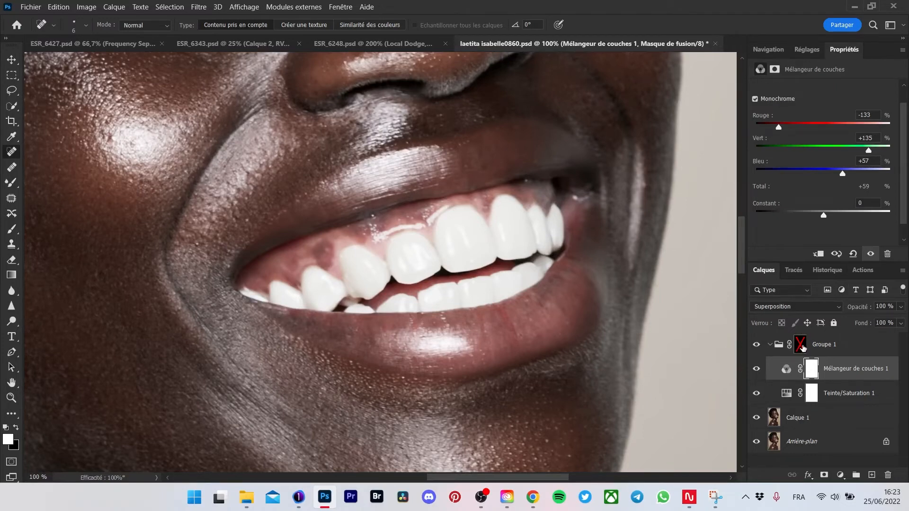
# - Re-enable the black mask of Groupe 1 and prepare a white brush of size 50 with 100 % flow for it
pyautogui.keyDown('shift'); pyautogui.click(803, 350); pyautogui.keyUp('shift')
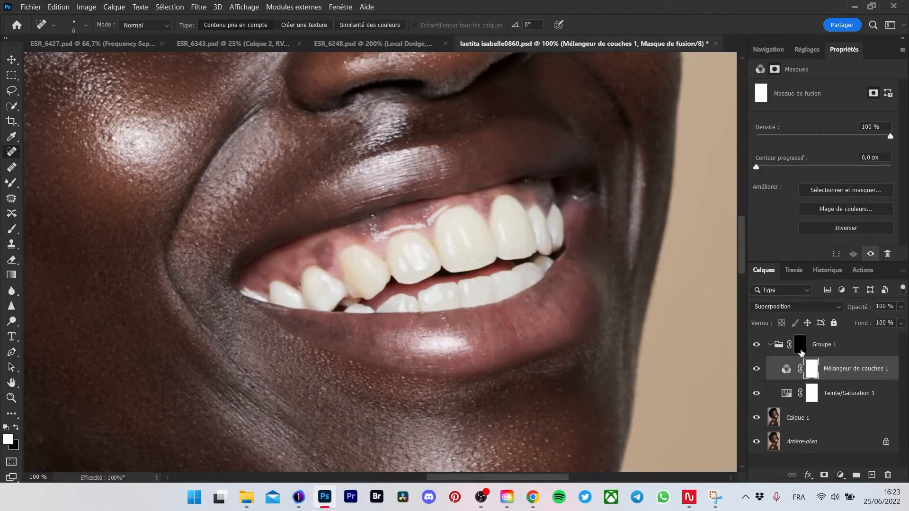
pyautogui.press('b')
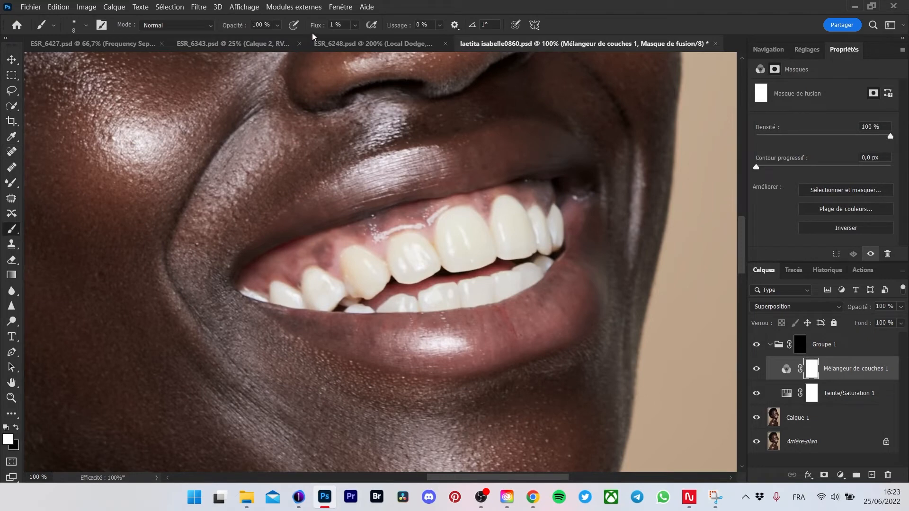
pyautogui.moveTo(314, 26); pyautogui.dragTo(453, 101)
pyautogui.press(']')
pyautogui.press(']')
pyautogui.press(']')
pyautogui.press(']')
pyautogui.press(']')
pyautogui.press(']')
pyautogui.press('[')
pyautogui.click(800, 349)
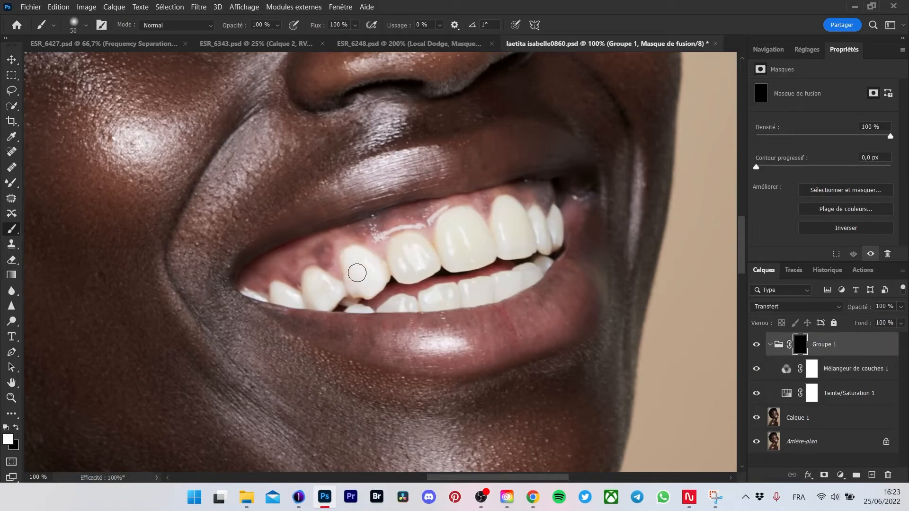
# - Paint white on the group's mask over the upper and lower teeth, reducing the brush to size 35 for the smaller ones
pyautogui.moveTo(357, 273)
pyautogui.mouseDown()
pyautogui.moveTo(398, 267)
pyautogui.moveTo(399, 254)
pyautogui.moveTo(405, 263)
pyautogui.moveTo(413, 248)
pyautogui.moveTo(402, 244)
pyautogui.moveTo(424, 254)
pyautogui.moveTo(453, 232)
pyautogui.moveTo(475, 262)
pyautogui.moveTo(482, 256)
pyautogui.moveTo(459, 224)
pyautogui.moveTo(453, 243)
pyautogui.moveTo(462, 251)
pyautogui.moveTo(515, 247)
pyautogui.moveTo(506, 215)
pyautogui.moveTo(521, 246)
pyautogui.moveTo(554, 227)
pyautogui.mouseUp()
pyautogui.press('[')
pyautogui.press('[')
pyautogui.press('[')
pyautogui.moveTo(397, 307)
pyautogui.mouseDown()
pyautogui.moveTo(463, 299)
pyautogui.moveTo(473, 293)
pyautogui.moveTo(464, 288)
pyautogui.moveTo(511, 276)
pyautogui.moveTo(516, 283)
pyautogui.moveTo(537, 268)
pyautogui.mouseUp()
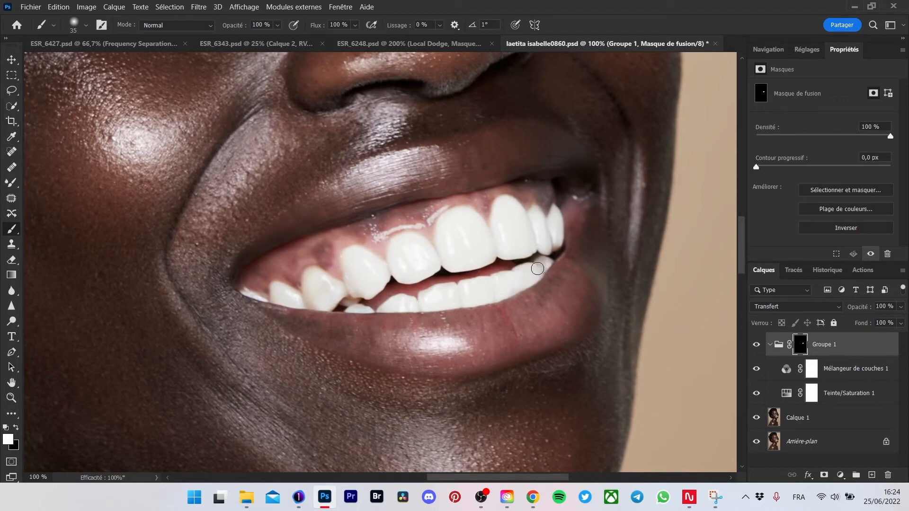
pyautogui.moveTo(367, 315); pyautogui.dragTo(351, 309)
pyautogui.moveTo(284, 296)
pyautogui.mouseDown()
pyautogui.moveTo(304, 302)
pyautogui.moveTo(311, 279)
pyautogui.moveTo(322, 279)
pyautogui.moveTo(323, 290)
pyautogui.moveTo(307, 280)
pyautogui.moveTo(315, 303)
pyautogui.moveTo(350, 295)
pyautogui.moveTo(352, 281)
pyautogui.moveTo(363, 293)
pyautogui.moveTo(364, 275)
pyautogui.moveTo(385, 268)
pyautogui.moveTo(350, 259)
pyautogui.moveTo(350, 270)
pyautogui.moveTo(355, 253)
pyautogui.moveTo(376, 268)
pyautogui.moveTo(411, 267)
pyautogui.moveTo(397, 261)
pyautogui.moveTo(415, 247)
pyautogui.mouseUp()
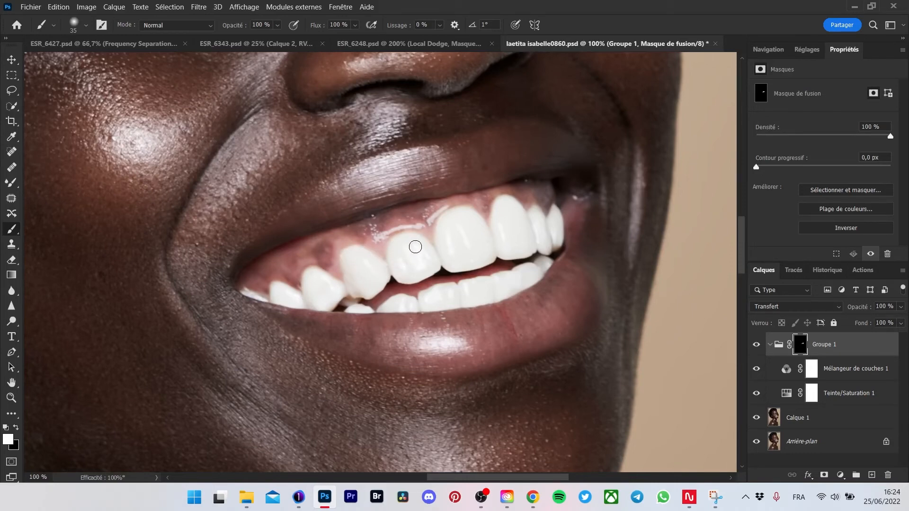
pyautogui.press(']')
# - Check the whitened teeth on the whole face and lower the opacity of Groupe 1 to 90 %
pyautogui.click(768, 49)
pyautogui.click(790, 254)
pyautogui.click(790, 254)
pyautogui.click(792, 255)
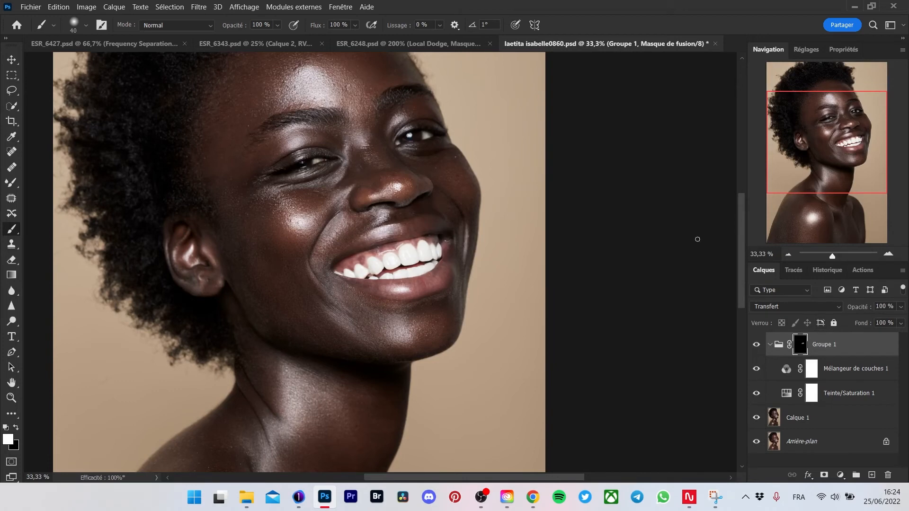
pyautogui.click(888, 255)
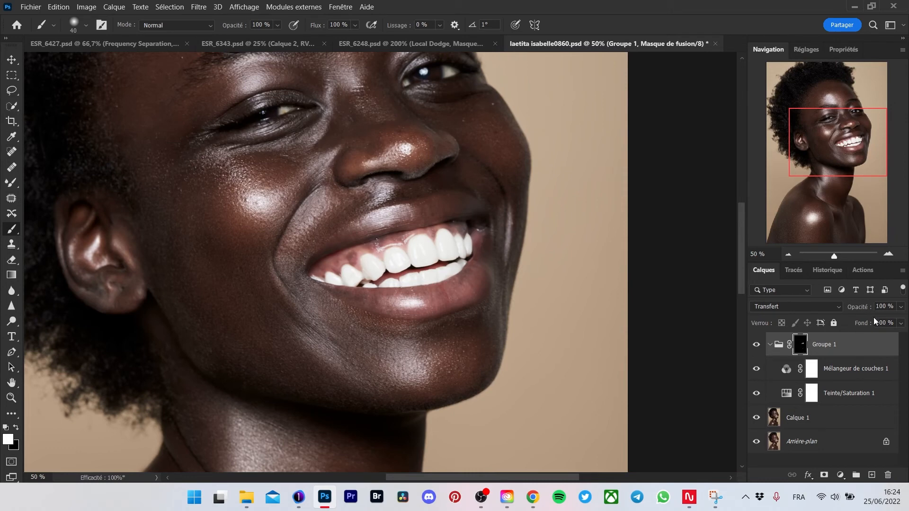
pyautogui.moveTo(862, 312)
pyautogui.mouseDown()
pyautogui.moveTo(842, 313)
pyautogui.moveTo(862, 313)
pyautogui.mouseUp()
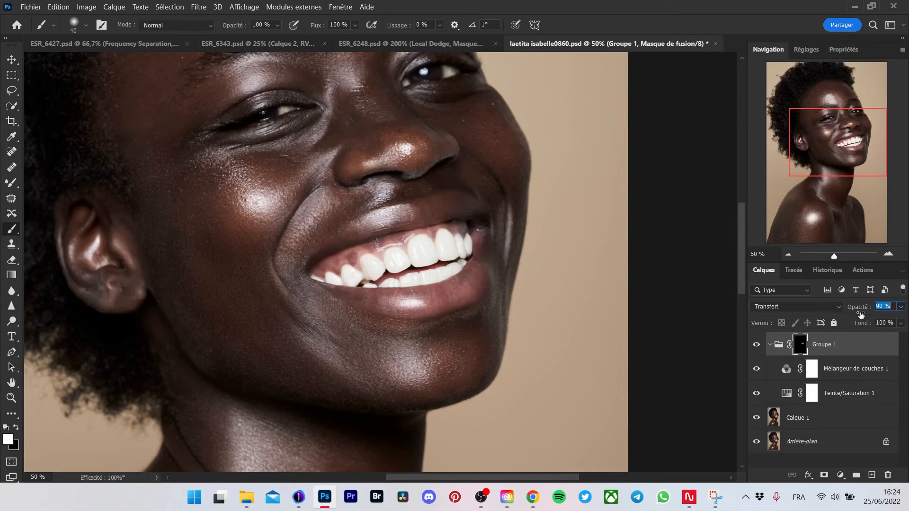